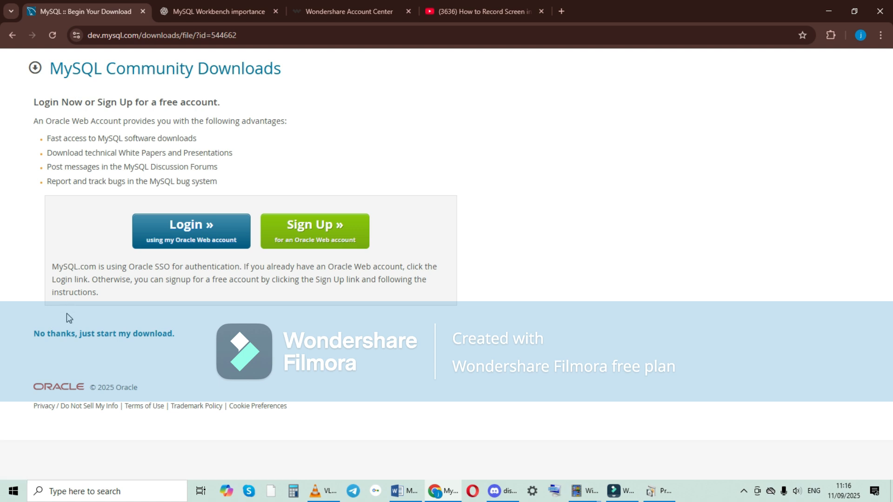
Step: Start the installer download without logging in, and launch the previously downloaded mysql-installer-community-8.0.43.0 (4).msi
left_click(120, 341)
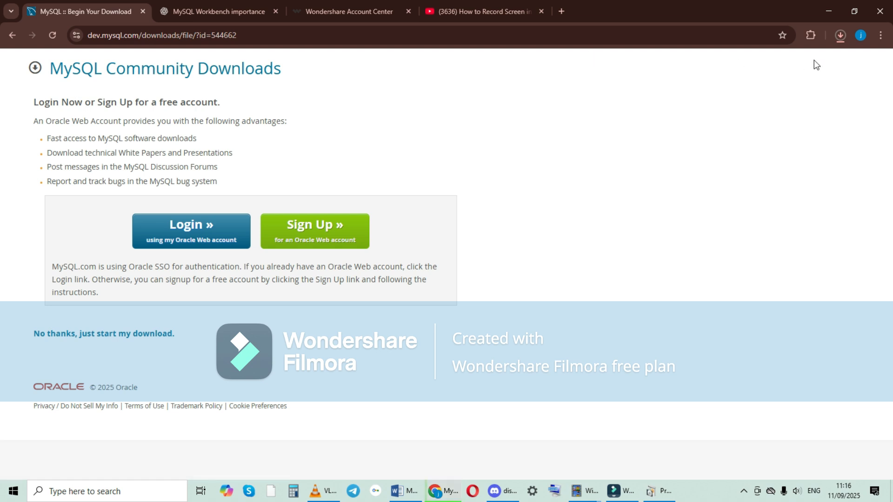
left_click(839, 37)
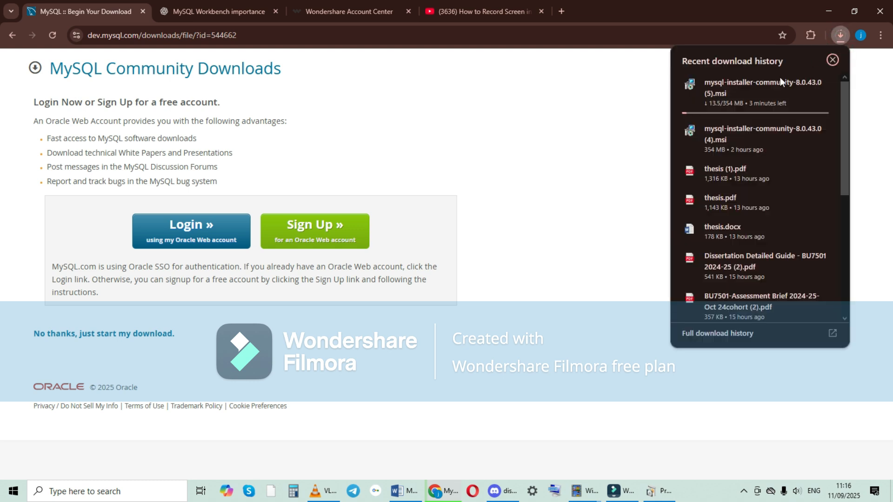
left_click(742, 138)
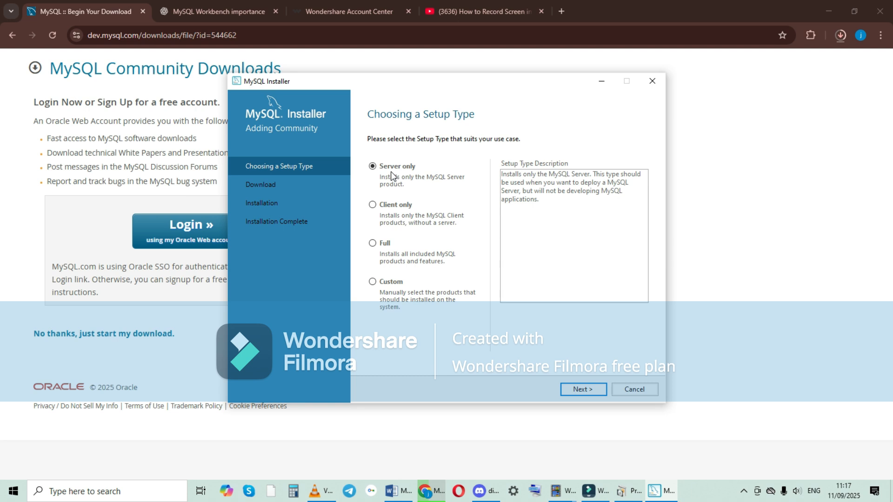
Step: Choose the Full setup type and continue with the existing install and data paths despite the path conflicts
left_click(373, 243)
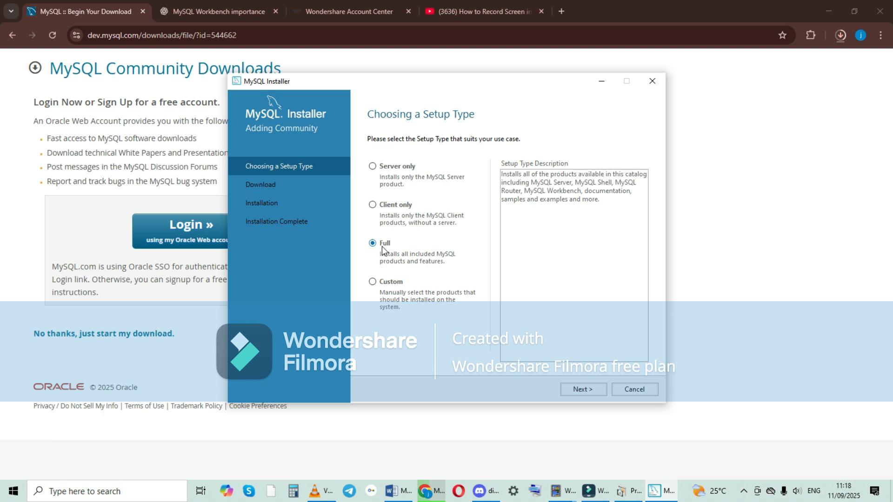
left_click(582, 389)
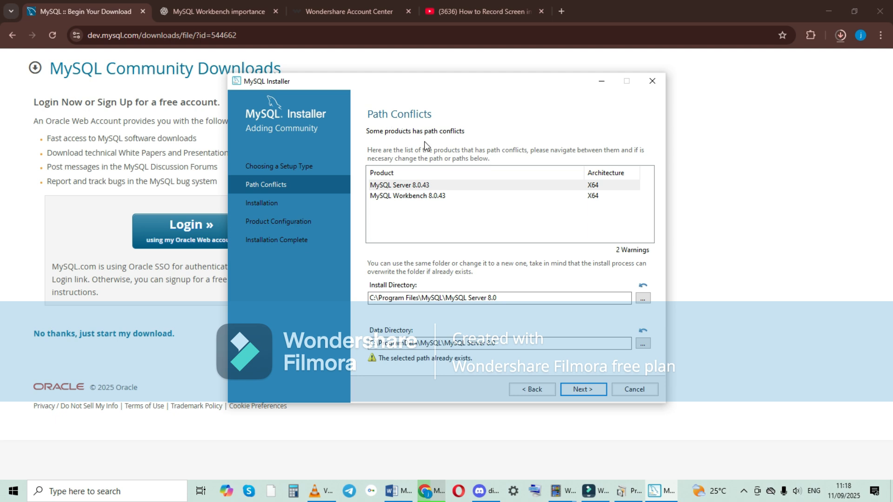
left_click(582, 389)
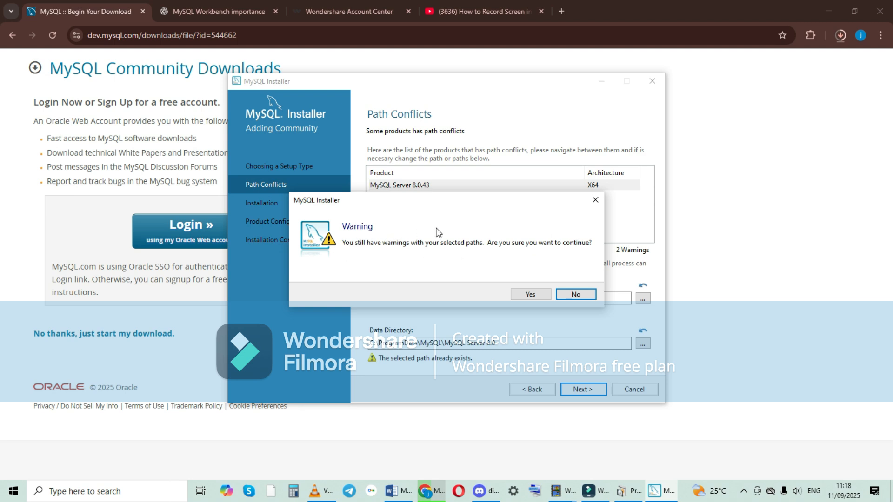
left_click(527, 294)
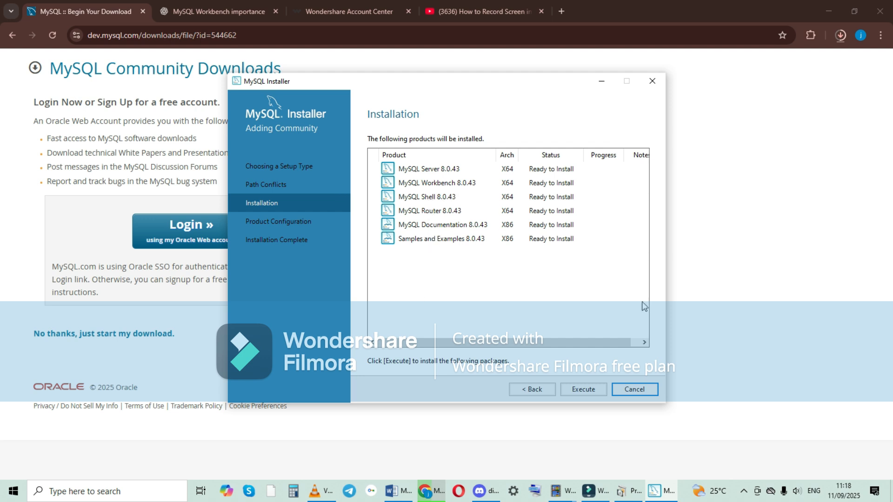
Step: Install all the listed MySQL 8.0.43 products and proceed to the MySQL Server configuration
left_click(581, 392)
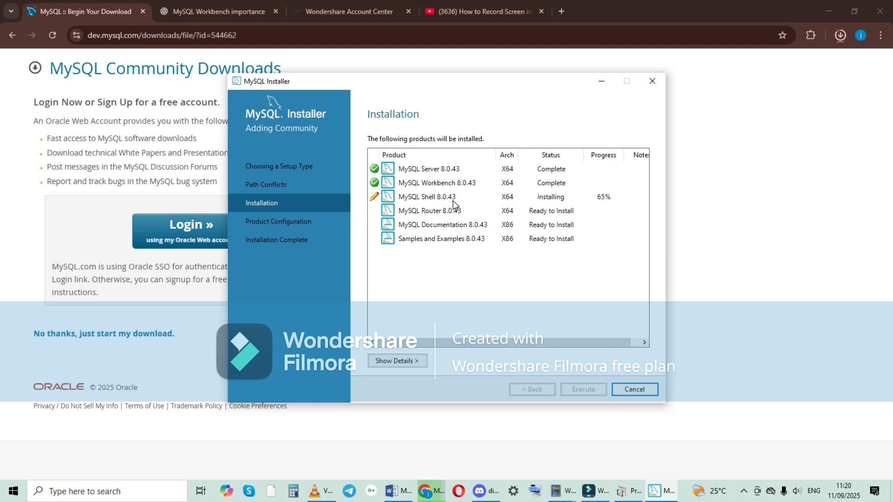
left_click_drag(394, 82, 191, 13)
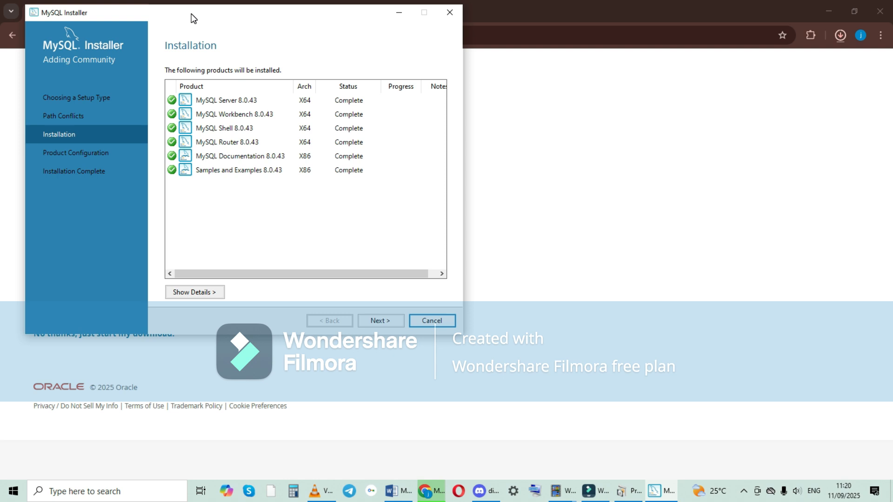
left_click(380, 321)
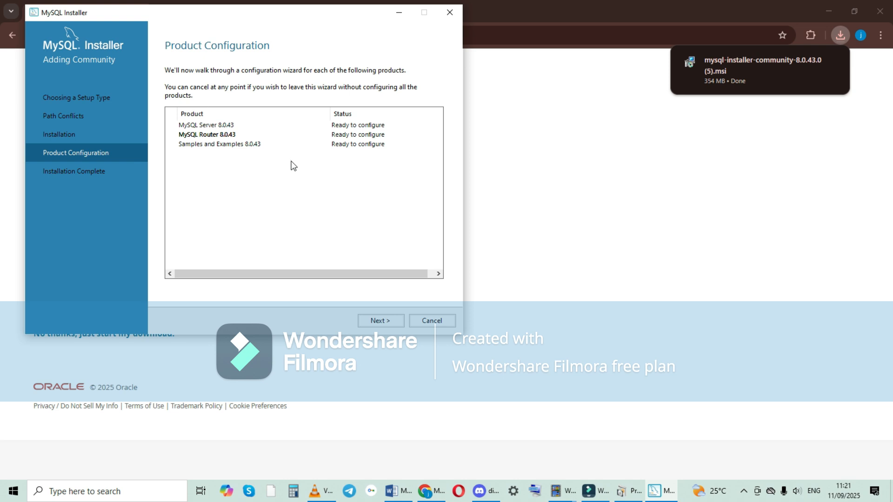
left_click(379, 320)
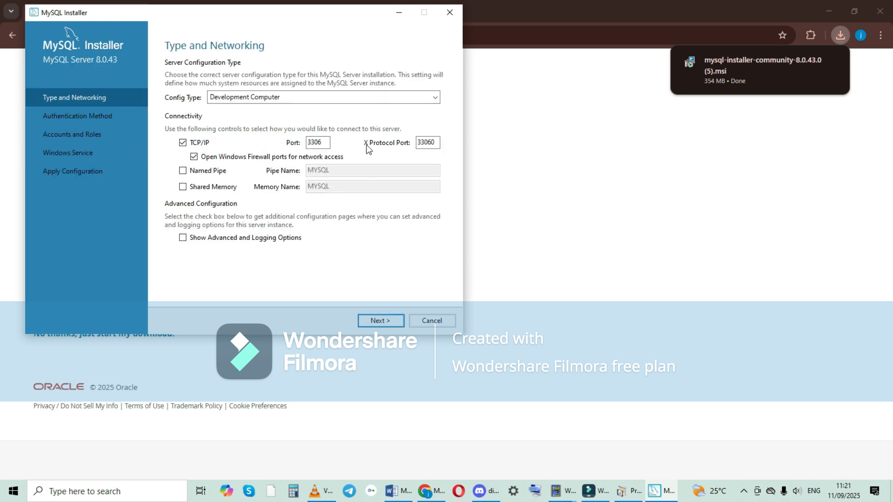
Step: Dismiss the browser's download notification and return to the MySQL Installer
left_click(836, 34)
left_click(836, 34)
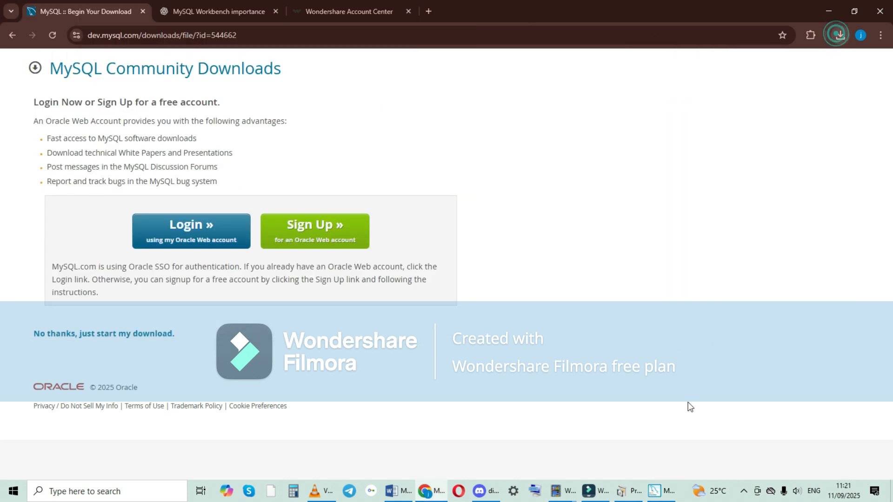
left_click(654, 491)
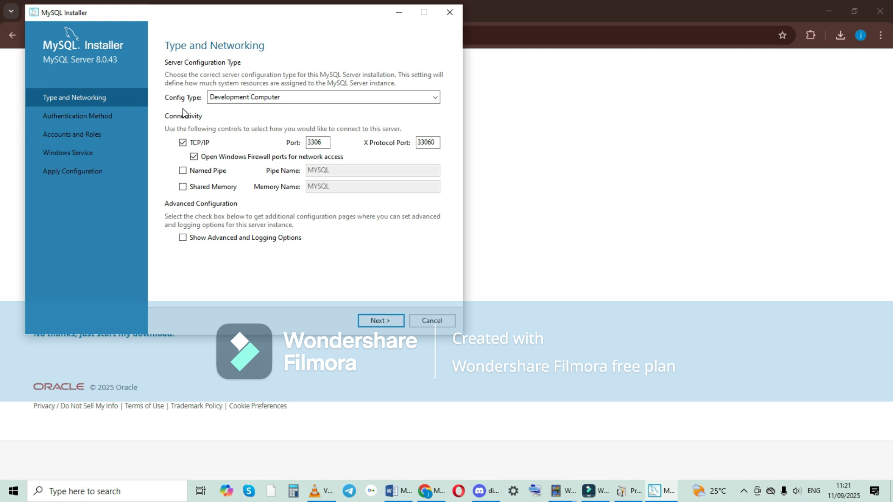
Step: Accept the Development Computer networking defaults and strong password encryption, and enter and check the current root password
left_click(379, 321)
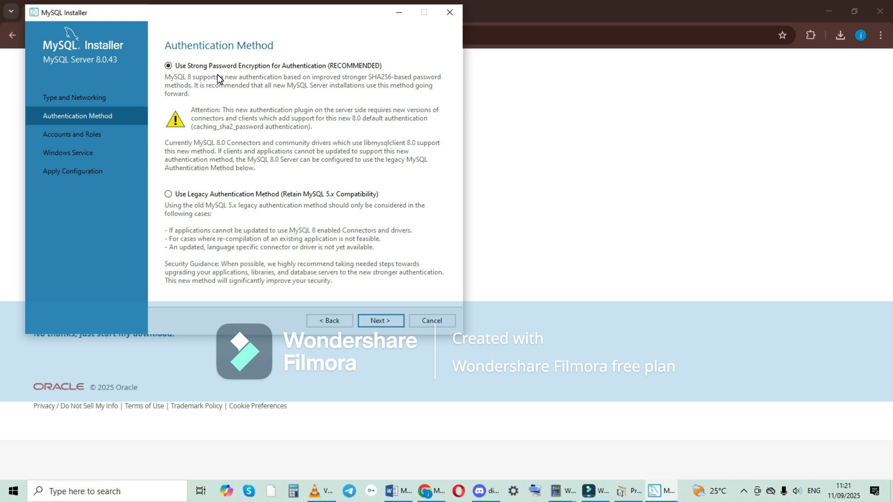
left_click(371, 321)
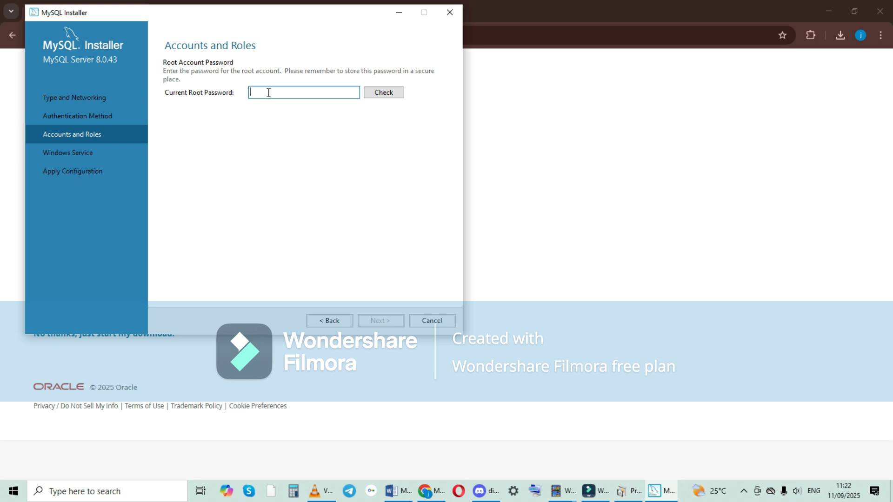
type("***********")
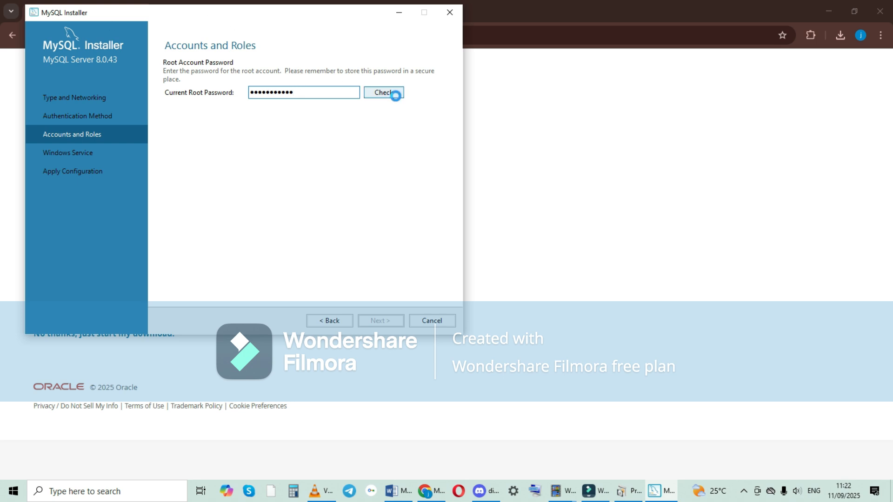
left_click(395, 96)
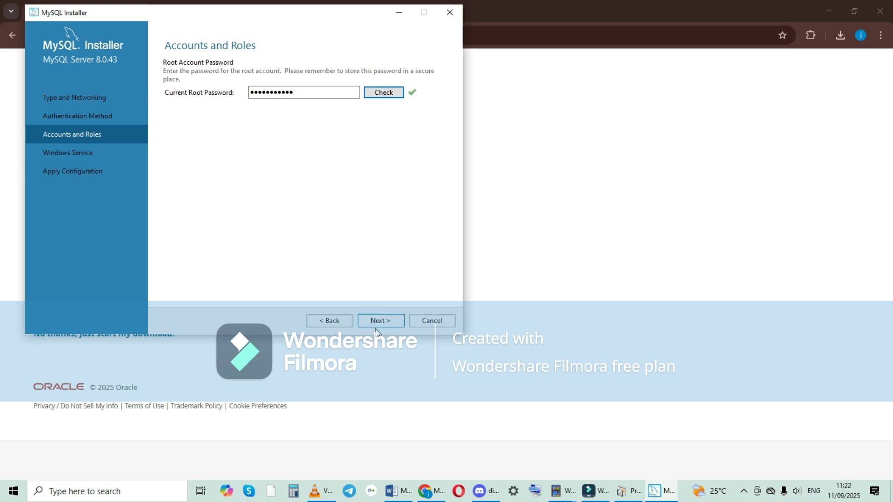
left_click(379, 321)
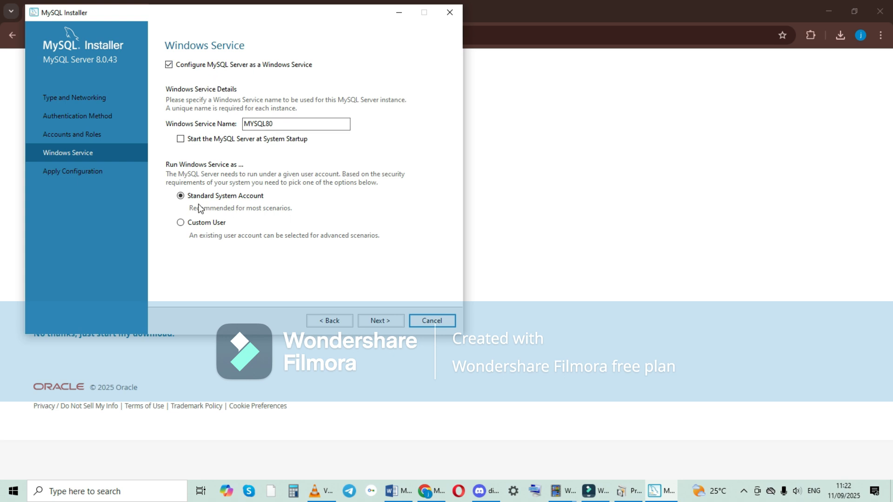
Step: Apply the MySQL Server configuration with the default Windows service settings, and finish the Router setup without bootstrapping it for InnoDB Cluster
left_click(371, 321)
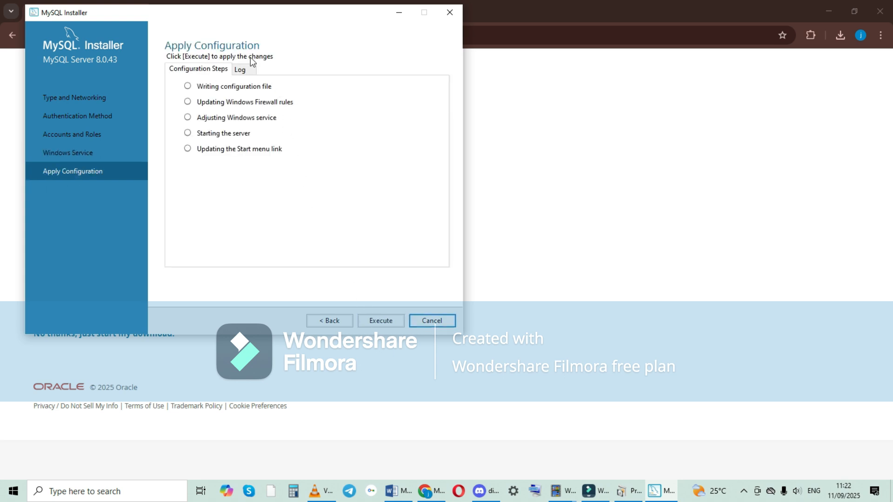
left_click(374, 315)
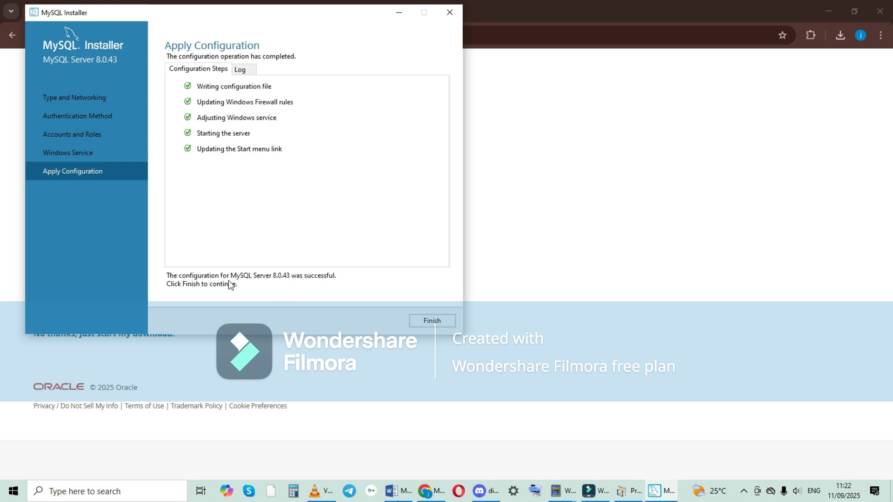
left_click(445, 320)
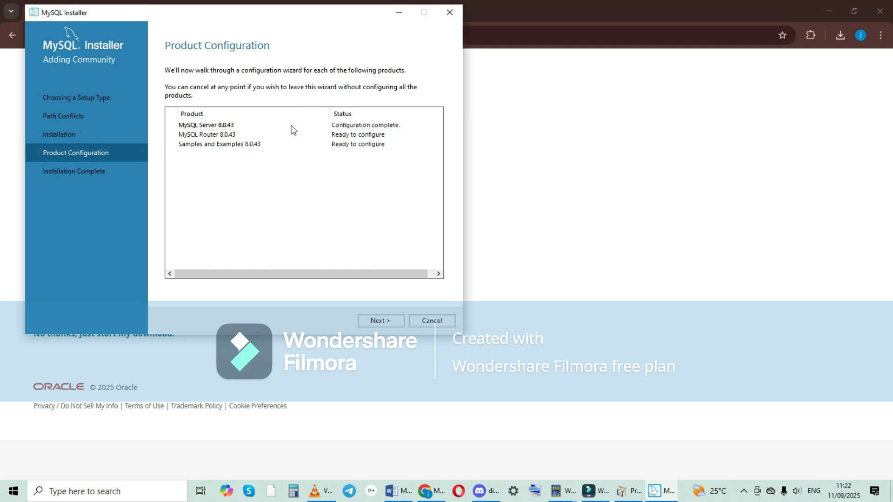
left_click(387, 320)
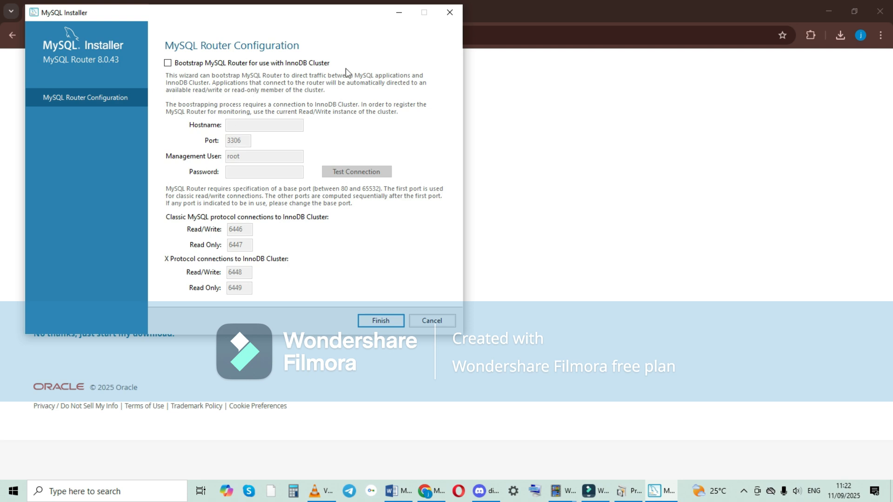
left_click(365, 323)
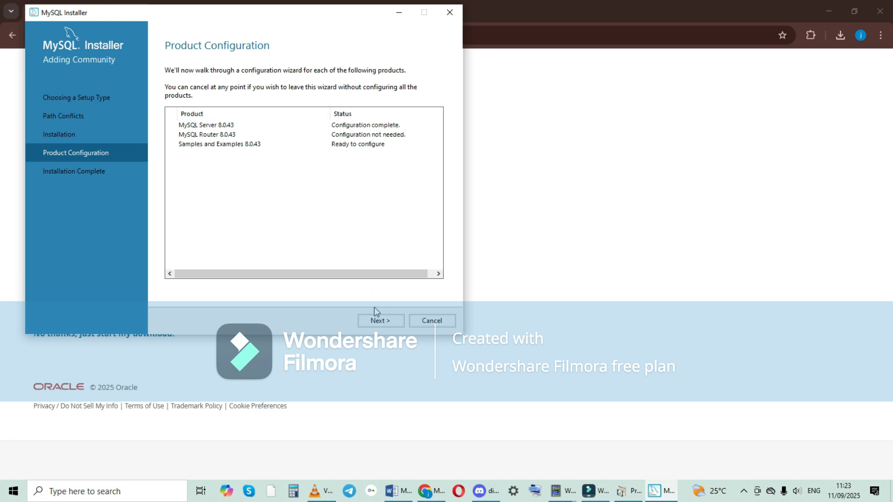
Step: Enter the root password for the Samples and Examples server connection and check the credentials
left_click(376, 320)
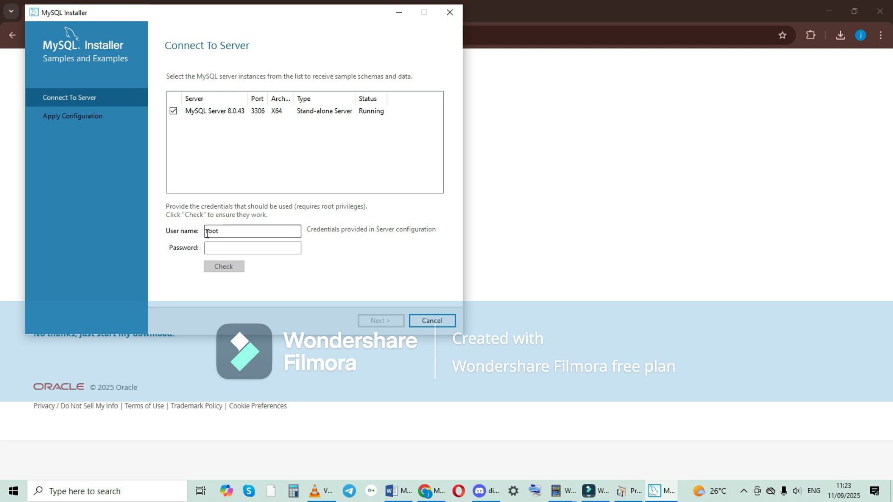
left_click(211, 246)
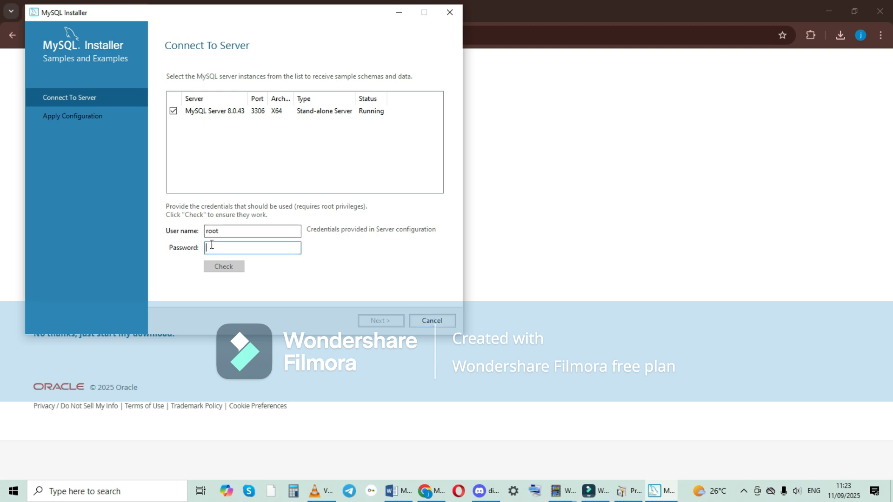
type("123456")
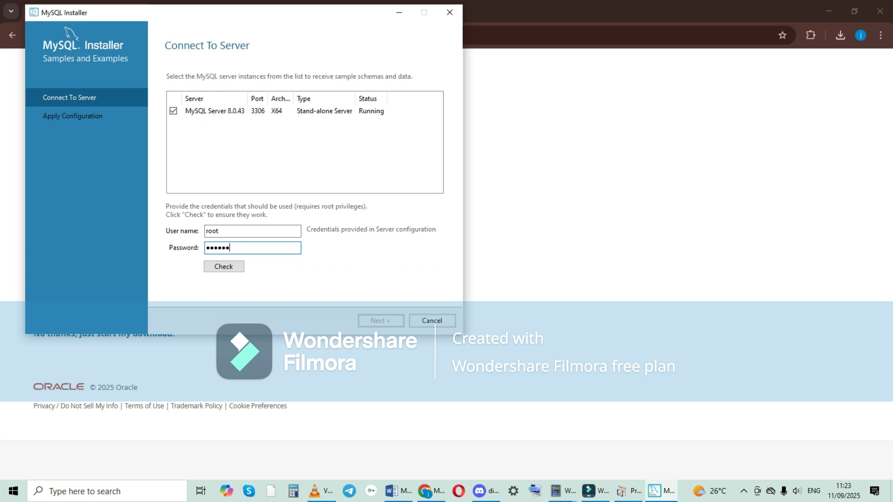
type("78910")
left_click(239, 263)
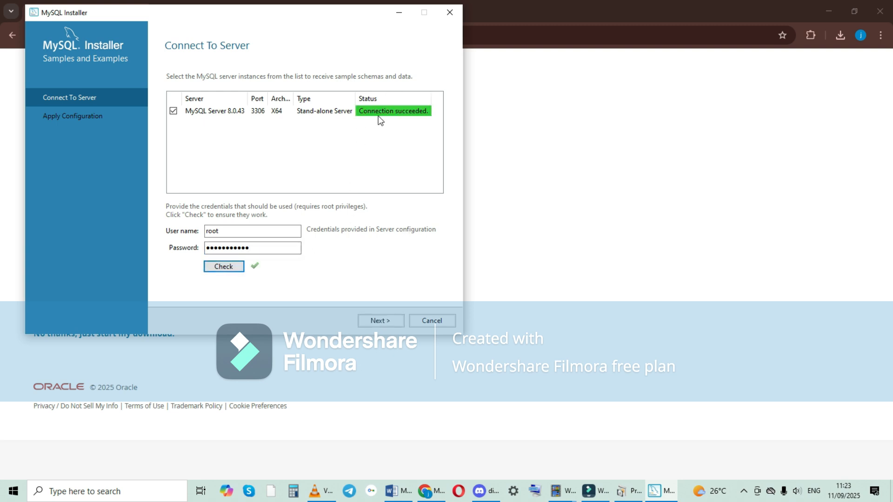
Step: Apply and finish the Samples and Examples configuration
left_click(388, 320)
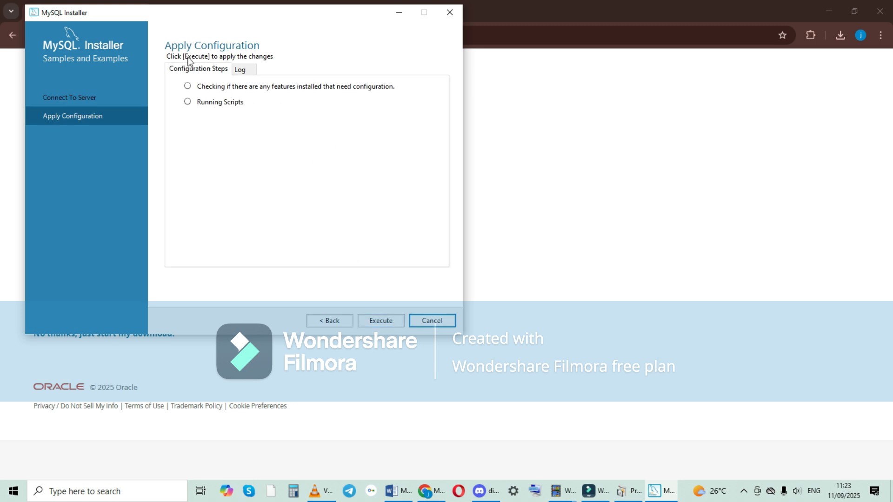
left_click(376, 321)
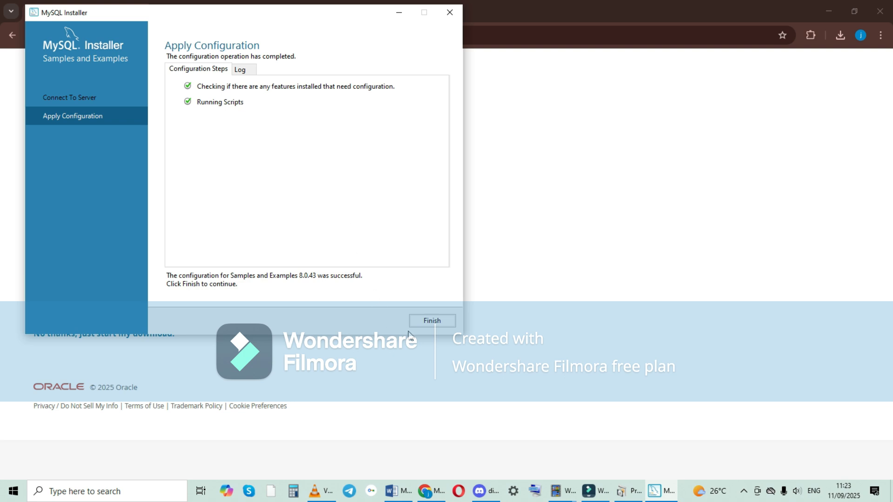
left_click(415, 324)
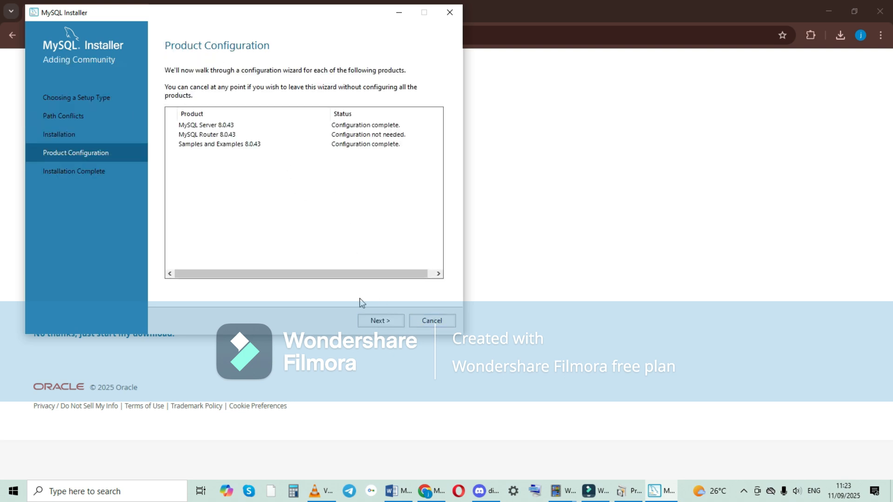
Step: Complete the installation with MySQL Workbench set to start after setup and the MySQL Shell start option turned off
left_click(374, 321)
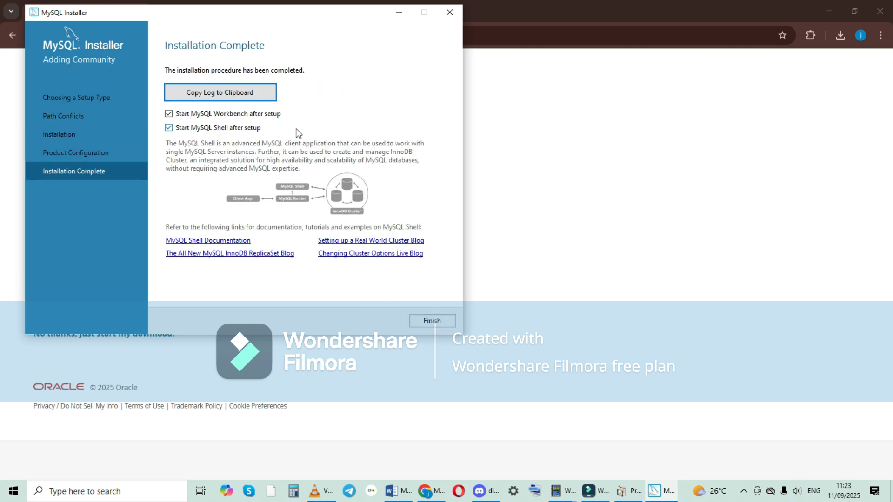
left_click(169, 127)
left_click(169, 127)
left_click(169, 130)
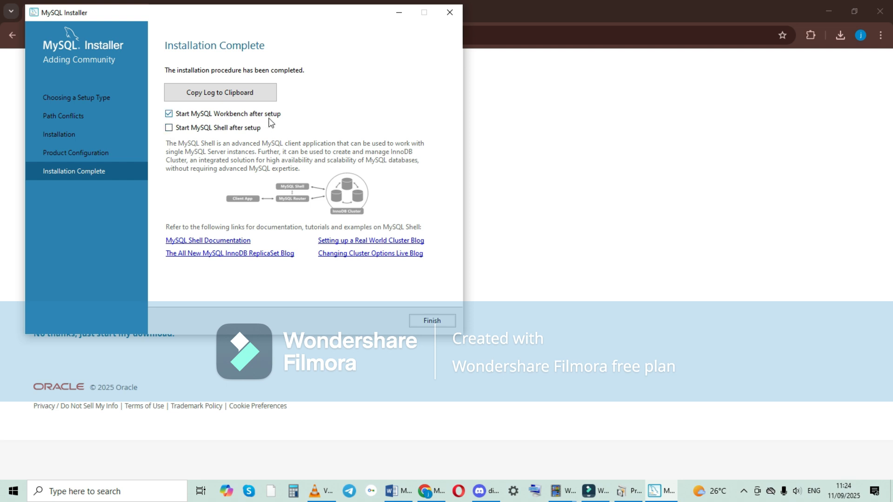
left_click(427, 320)
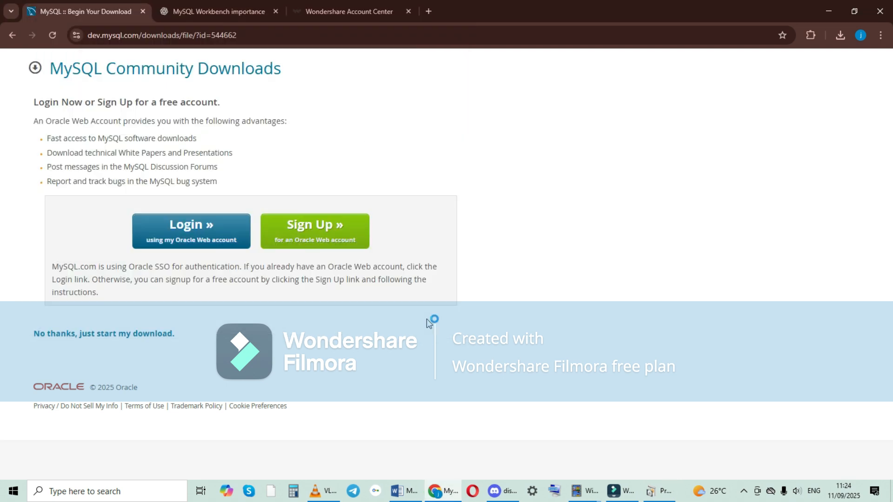